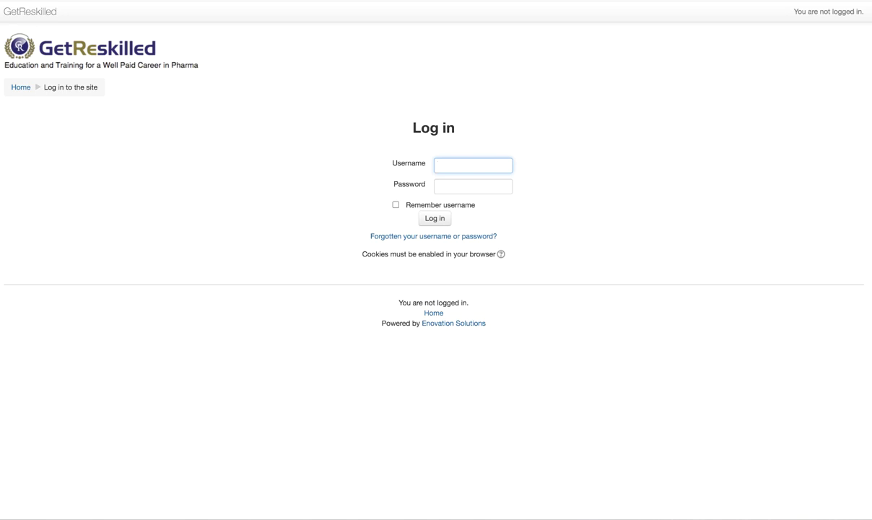
# Step: Log in to the GetReskilled Moodle site with the saved student username and the account password
pyautogui.click(475, 164)
pyautogui.click(463, 187)
pyautogui.click(463, 187)
pyautogui.write('*****')
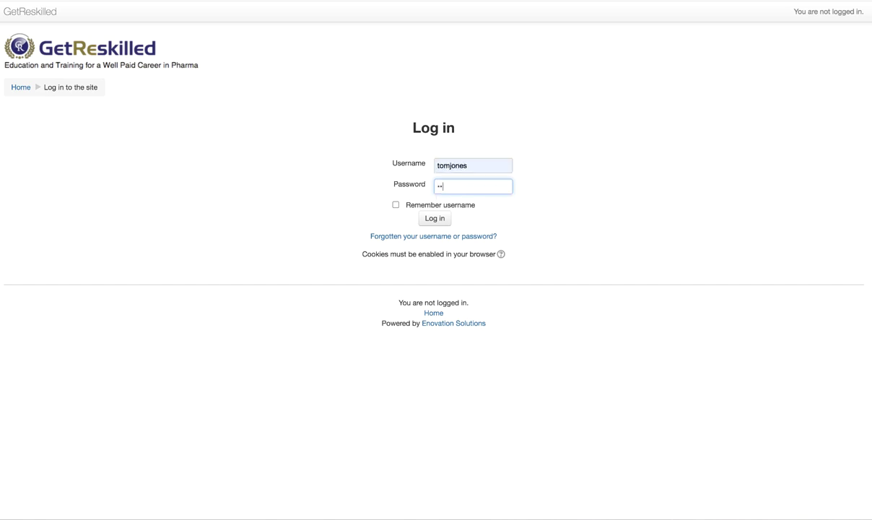
pyautogui.write('*****')
pyautogui.click(441, 218)
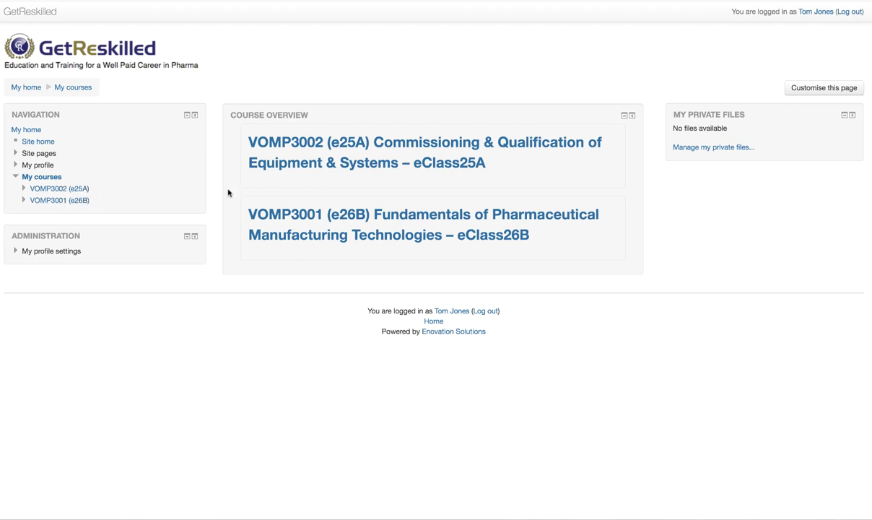
# Step: Open the VOMP3002 (e25A) Commissioning and Qualification course from My courses
pyautogui.click(367, 145)
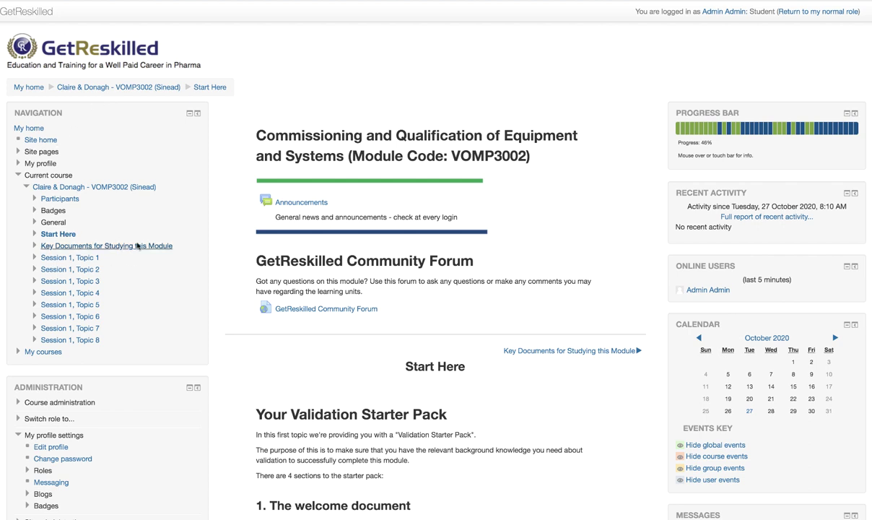
# Step: Scroll through the Start Here section's Validation Starter Pack
pyautogui.scroll(-5, 120, 310)
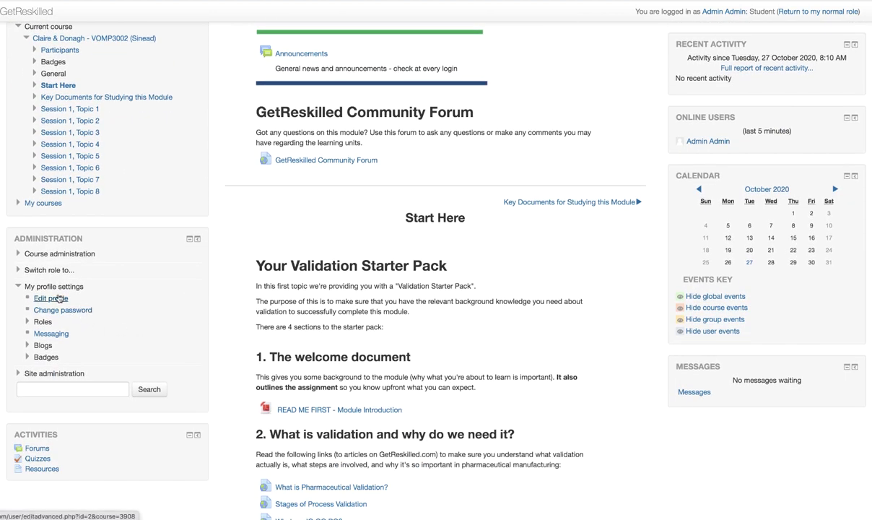
pyautogui.scroll(-2, 126, 303)
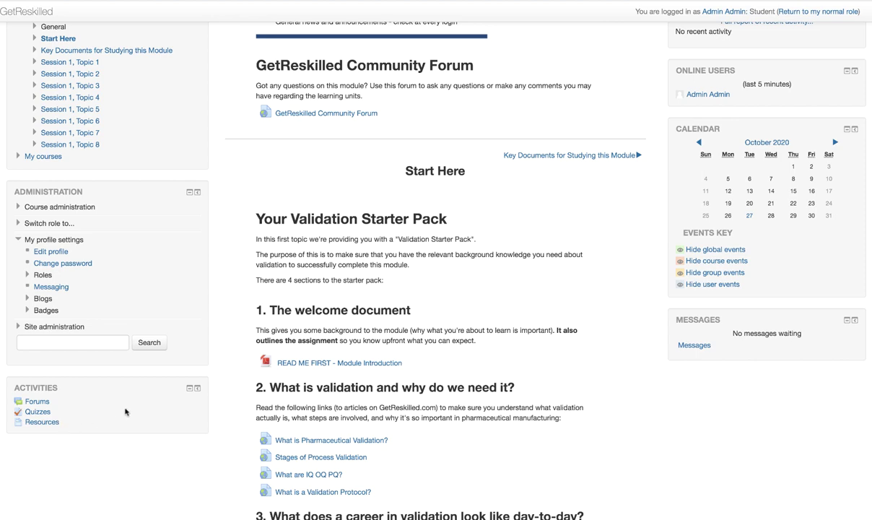
pyautogui.scroll(8, 163, 373)
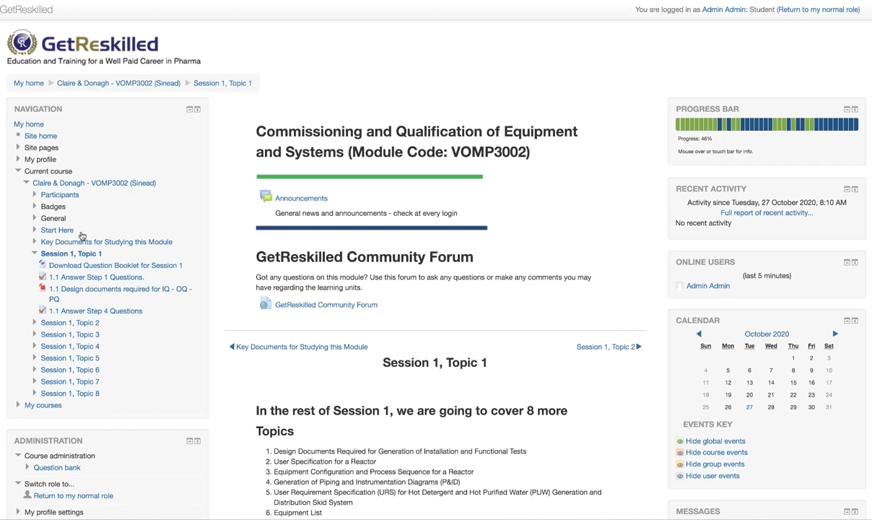
# Step: Collapse Session 1, Topic 1 in Navigation and read through its eight upcoming topics
pyautogui.click(34, 255)
pyautogui.scroll(-2, 563, 325)
pyautogui.scroll(-4, 577, 331)
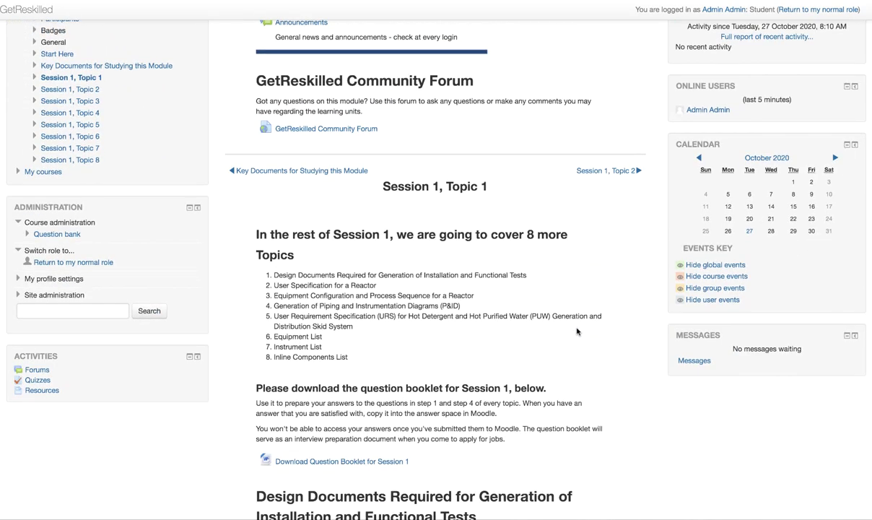
pyautogui.scroll(2, 433, 288)
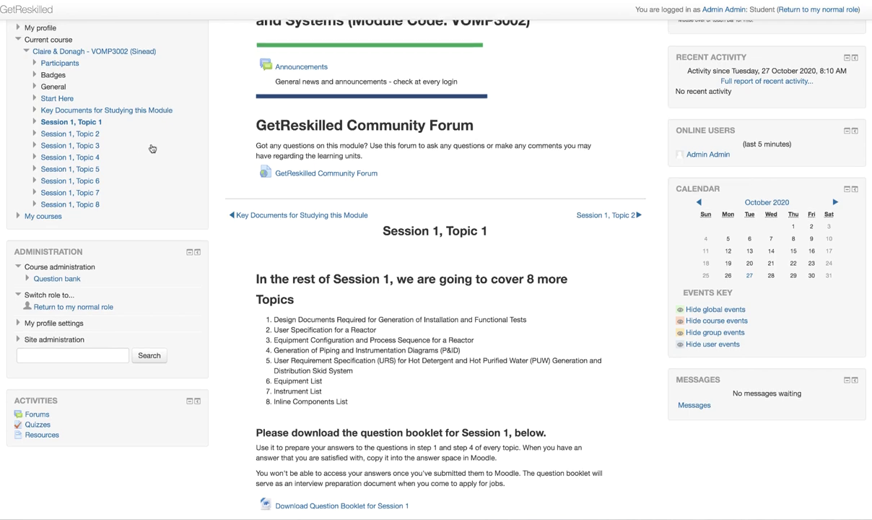
pyautogui.scroll(4, 152, 148)
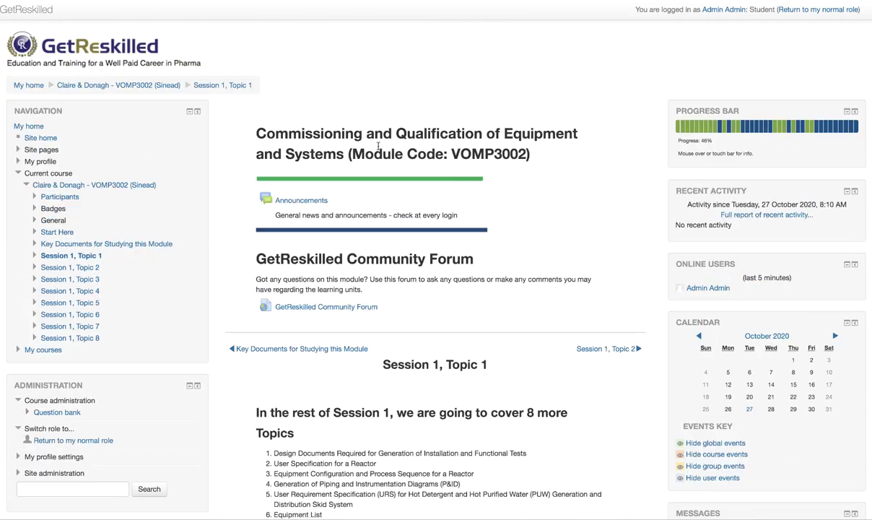
pyautogui.scroll(-1, 135, 284)
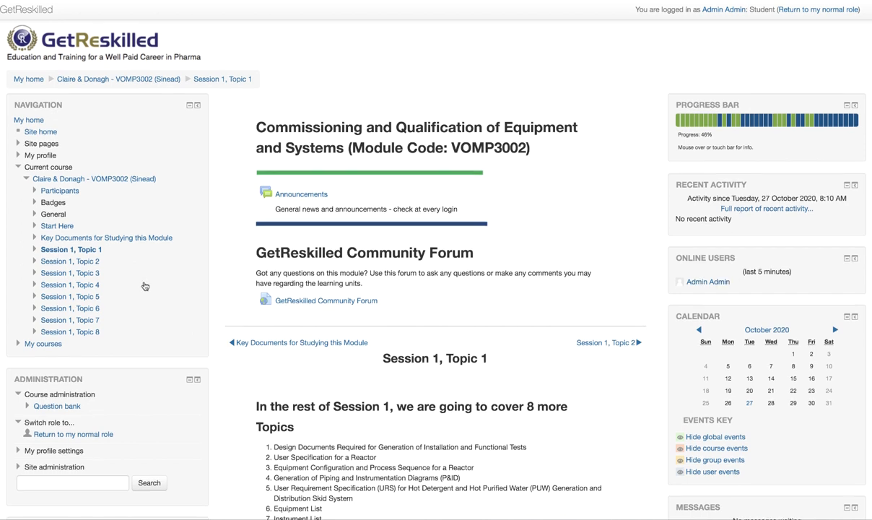
pyautogui.scroll(-2, 142, 285)
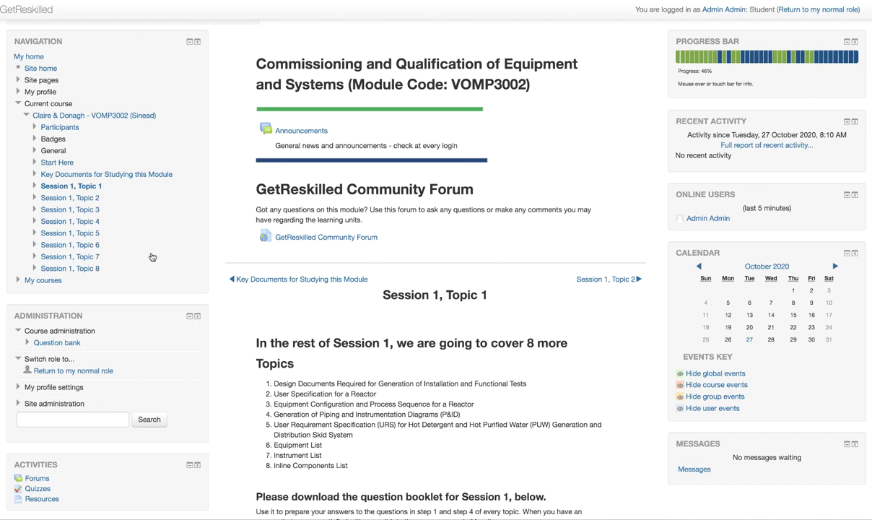
pyautogui.scroll(-1, 181, 202)
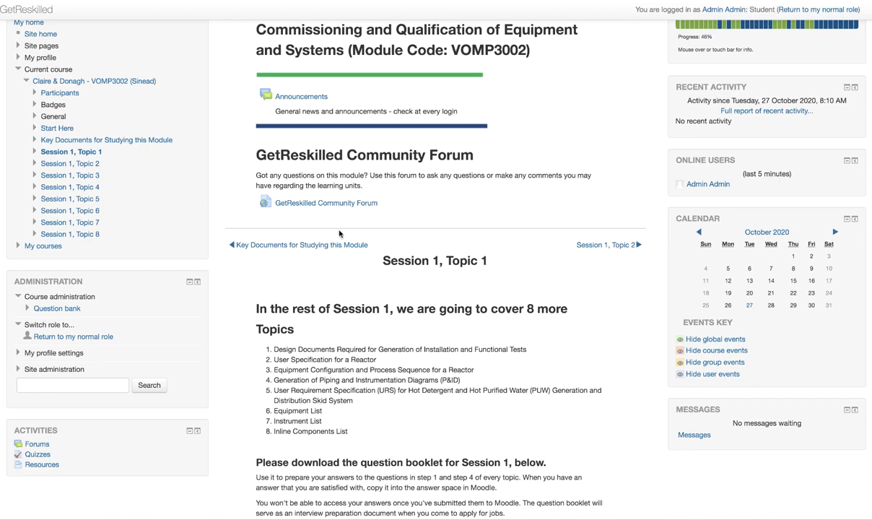
pyautogui.scroll(3, 322, 221)
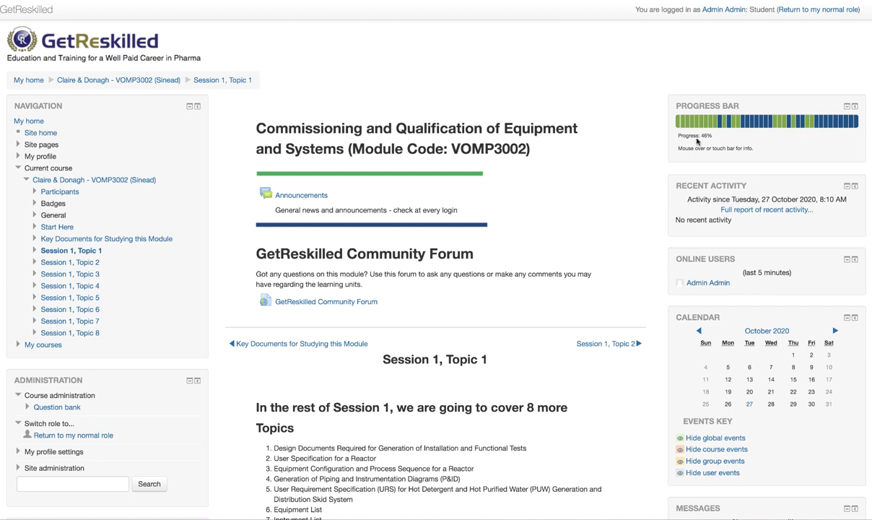
# Step: Confirm in the Progress Bar that Stages of Process Validation is viewed, then scroll the topic list
pyautogui.moveTo(715, 126)
pyautogui.scroll(-1, 528, 188)
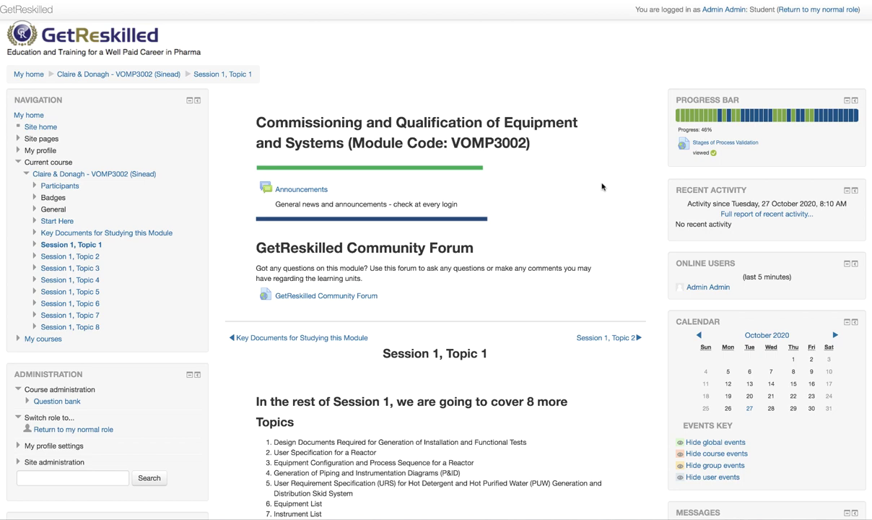
pyautogui.scroll(-1, 602, 187)
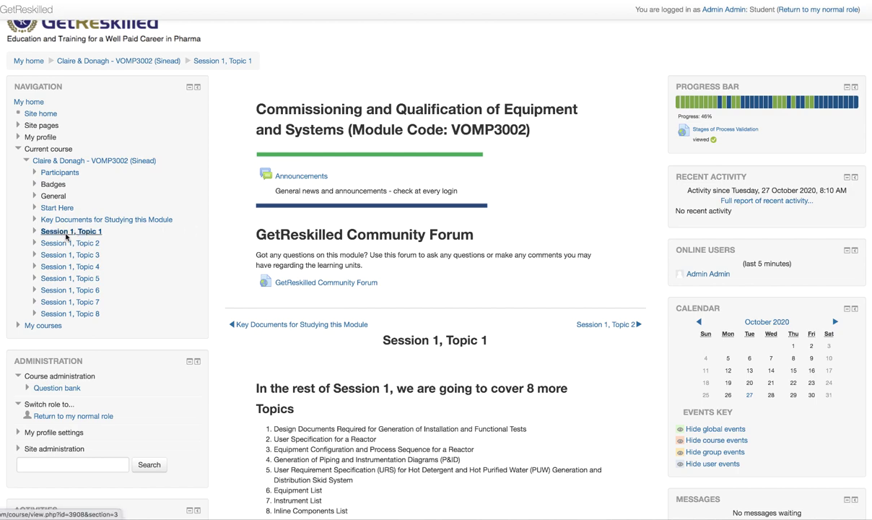
pyautogui.scroll(-2, 450, 260)
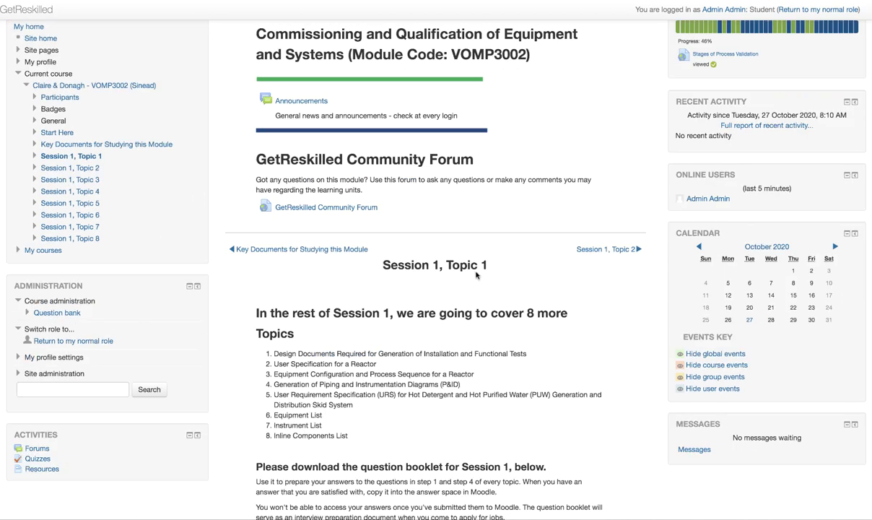
# Step: Go to Session 1, Topic 2 and open the 1.2 Answer Step 1 Questions quiz
pyautogui.click(597, 250)
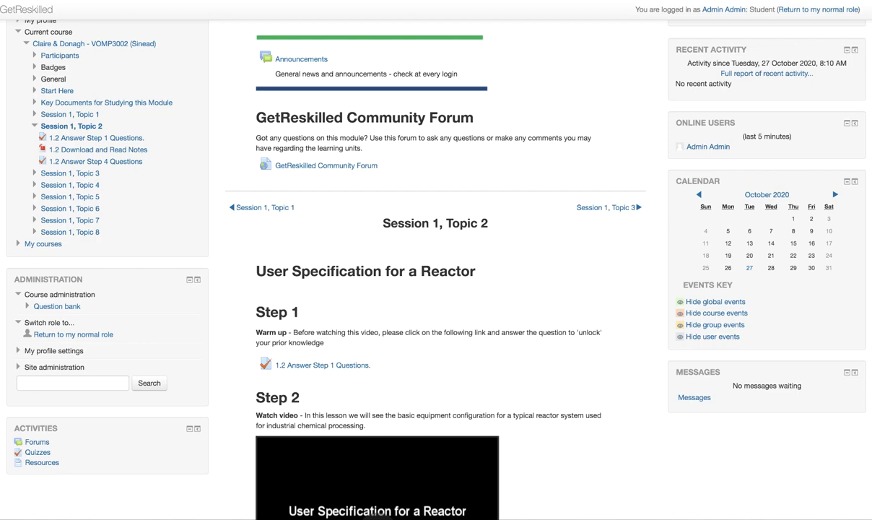
pyautogui.scroll(-2, 447, 349)
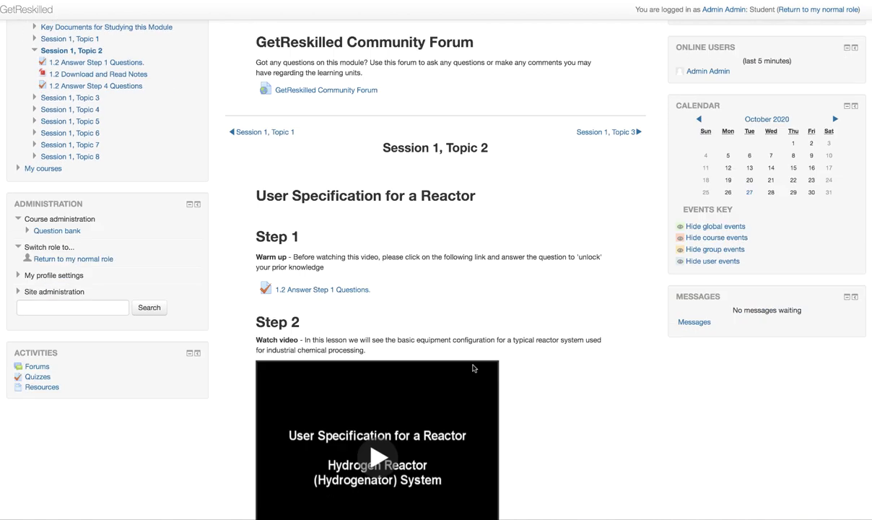
pyautogui.scroll(-5, 473, 368)
pyautogui.scroll(3, 473, 370)
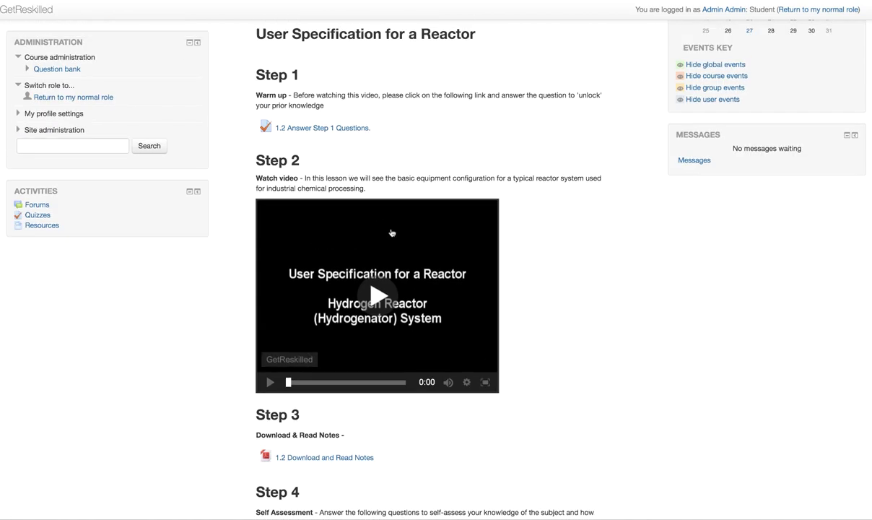
pyautogui.scroll(-4, 413, 289)
pyautogui.scroll(4, 415, 288)
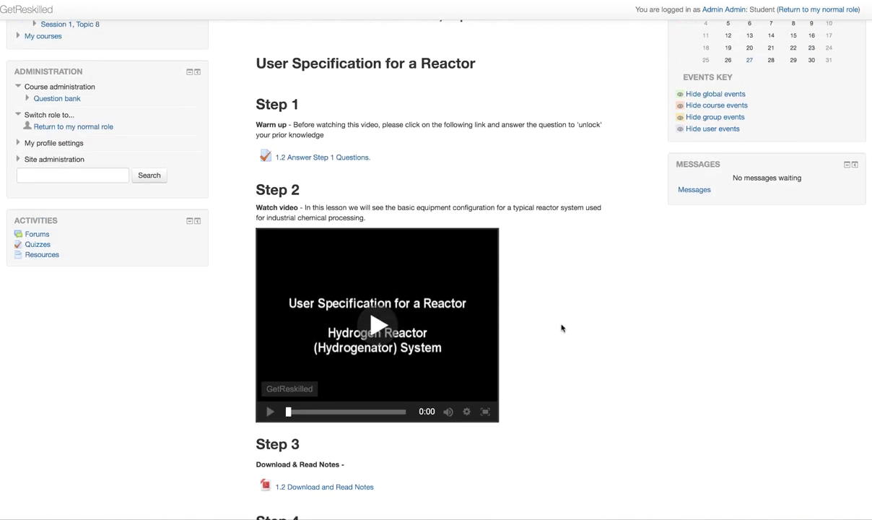
pyautogui.scroll(1, 562, 328)
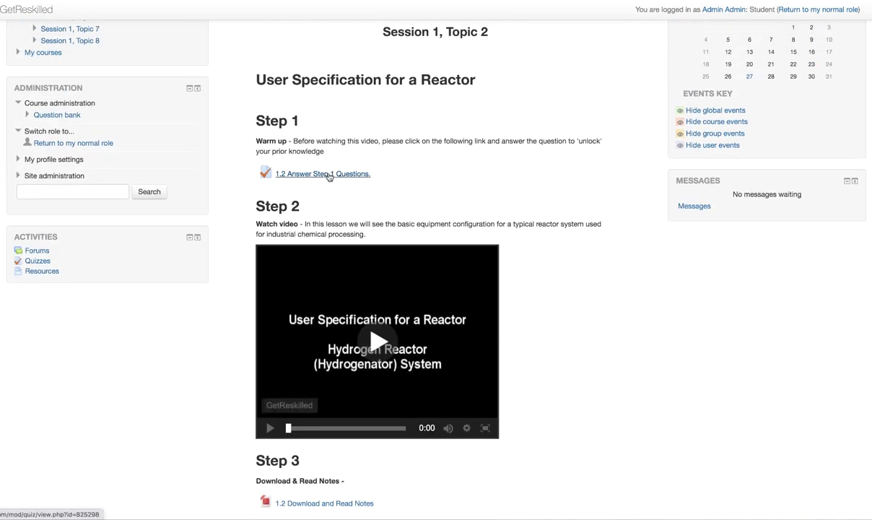
pyautogui.click(350, 175)
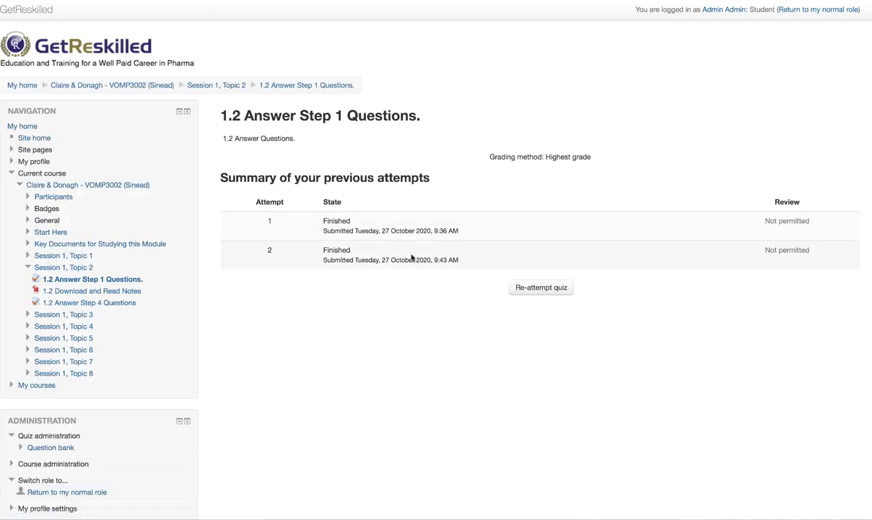
# Step: Start a new Step 1 quiz attempt and answer the question with 'Test'
pyautogui.click(540, 287)
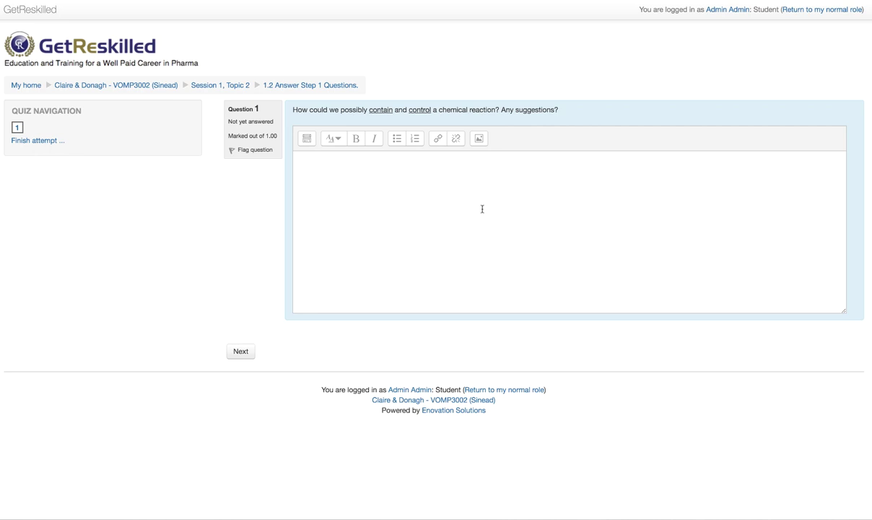
pyautogui.click(384, 173)
pyautogui.write('Test')
pyautogui.click(241, 352)
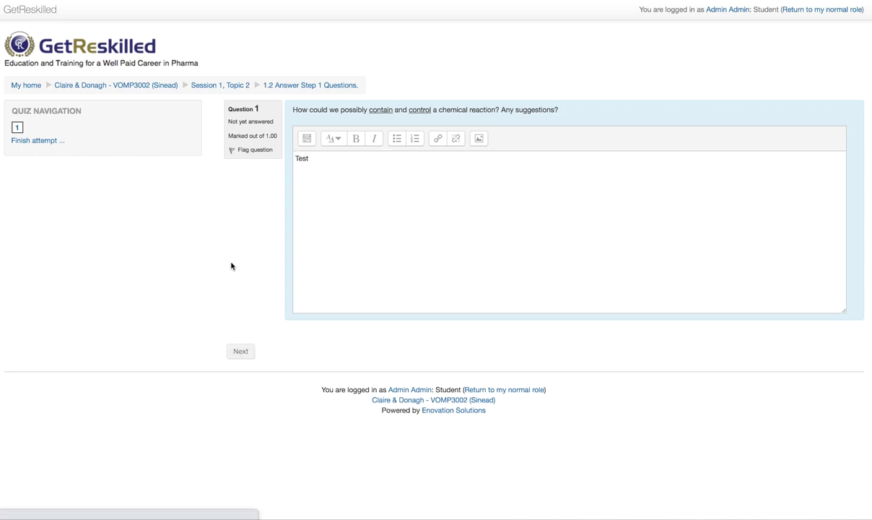
# Step: Submit the attempt and return to the Session 1, Topic 2 page
pyautogui.click(530, 246)
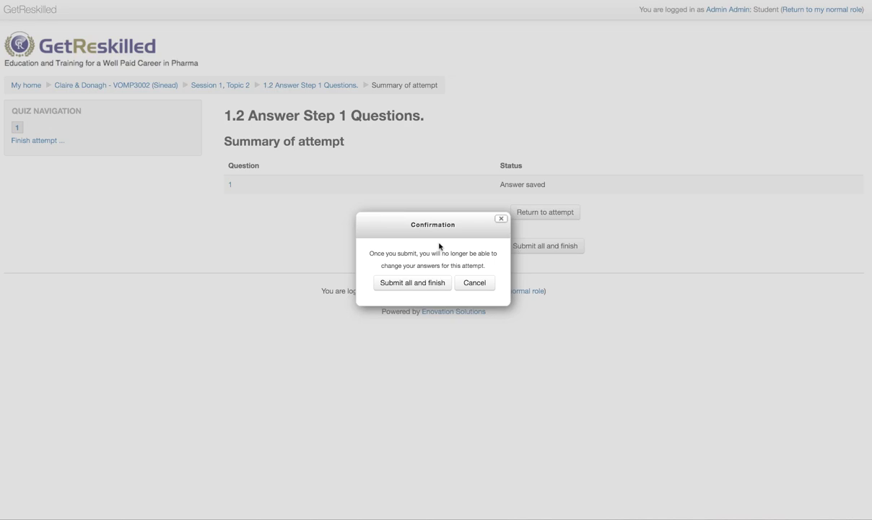
pyautogui.click(424, 284)
pyautogui.click(228, 85)
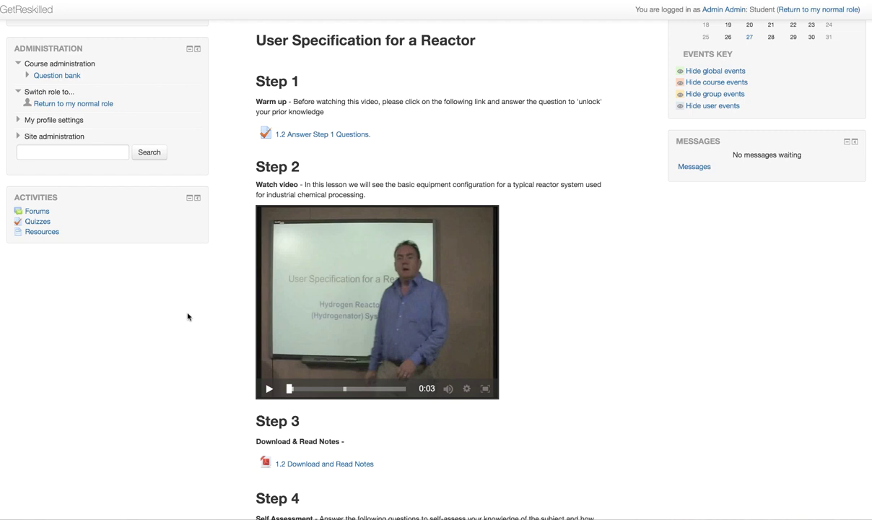
pyautogui.click(269, 389)
pyautogui.click(269, 389)
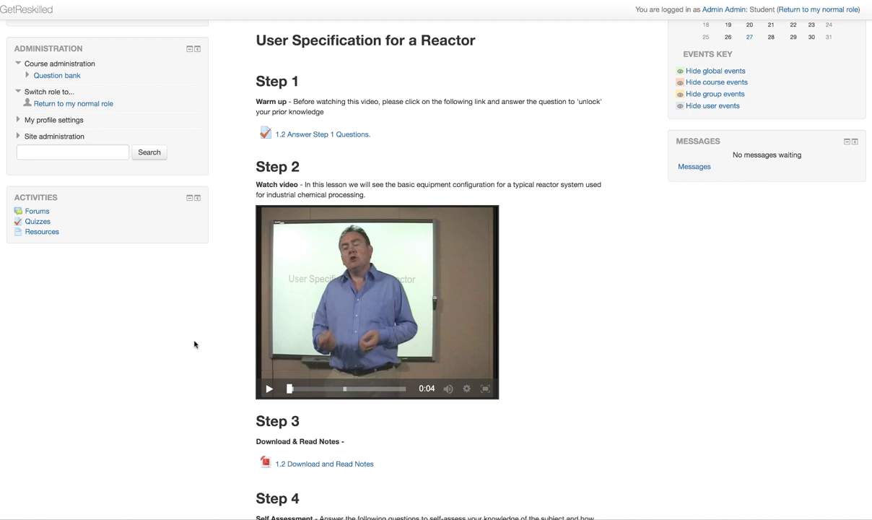
pyautogui.moveTo(454, 392)
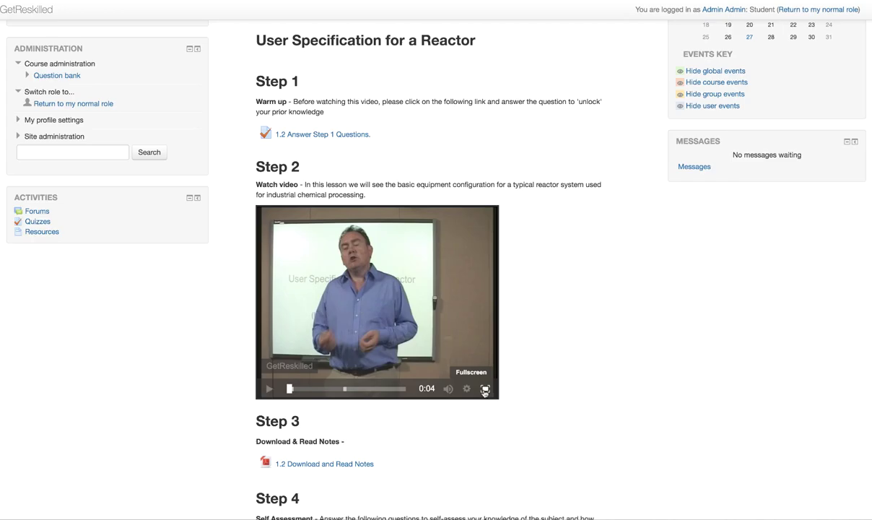
pyautogui.click(485, 389)
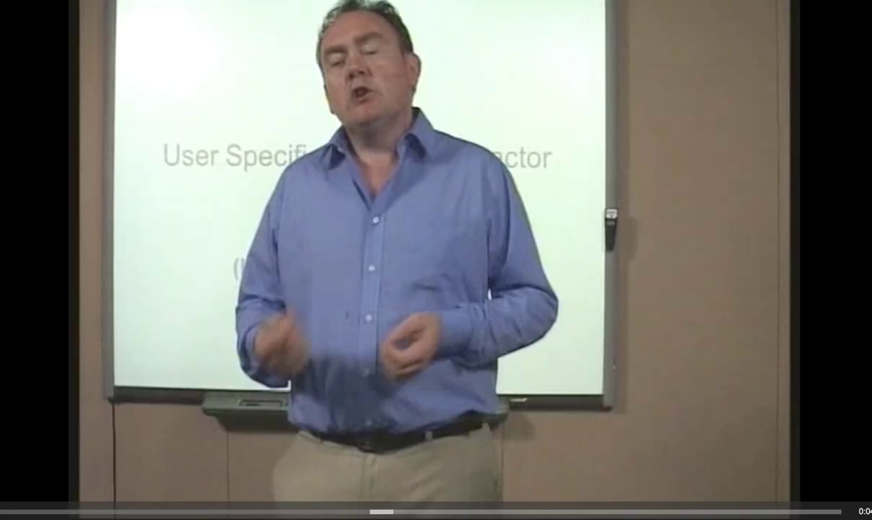
pyautogui.press('Escape')
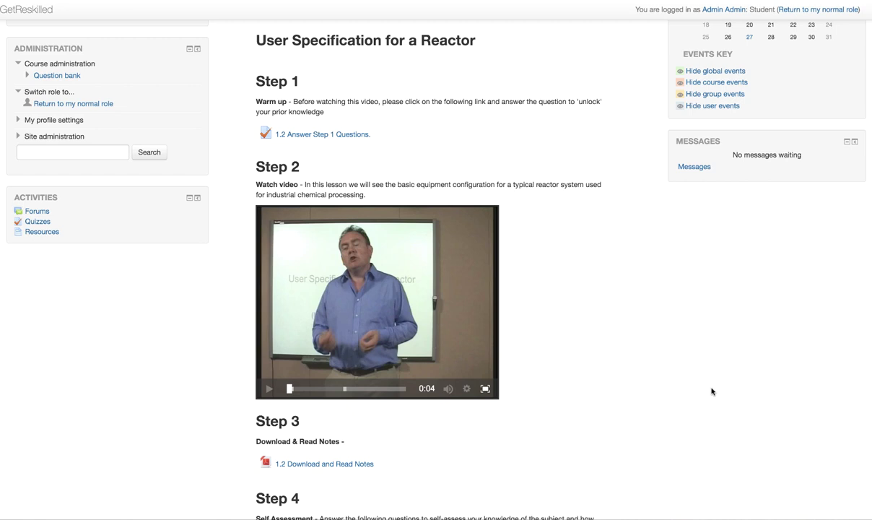
pyautogui.scroll(-3, 712, 391)
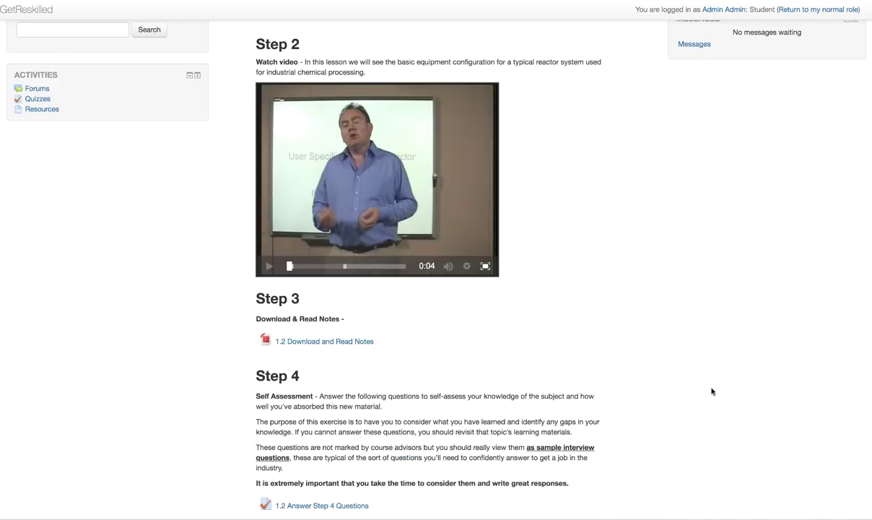
pyautogui.click(343, 341)
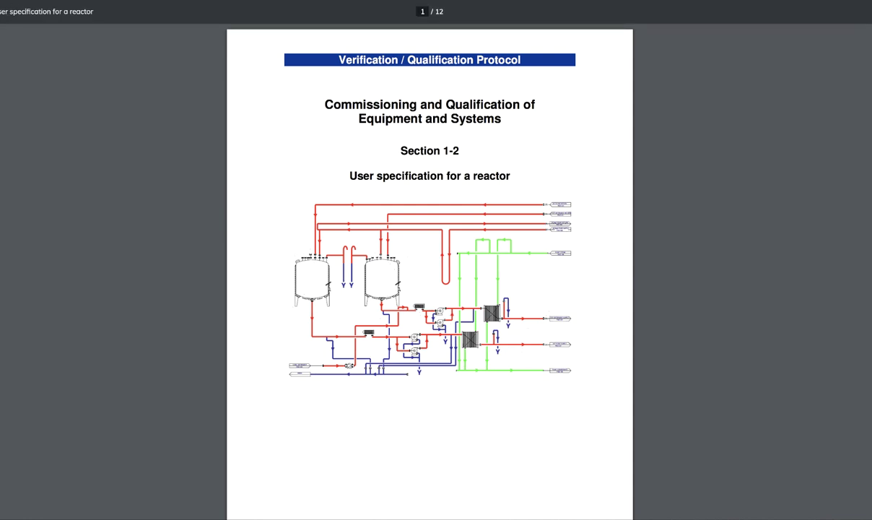
pyautogui.rightClick(694, 201)
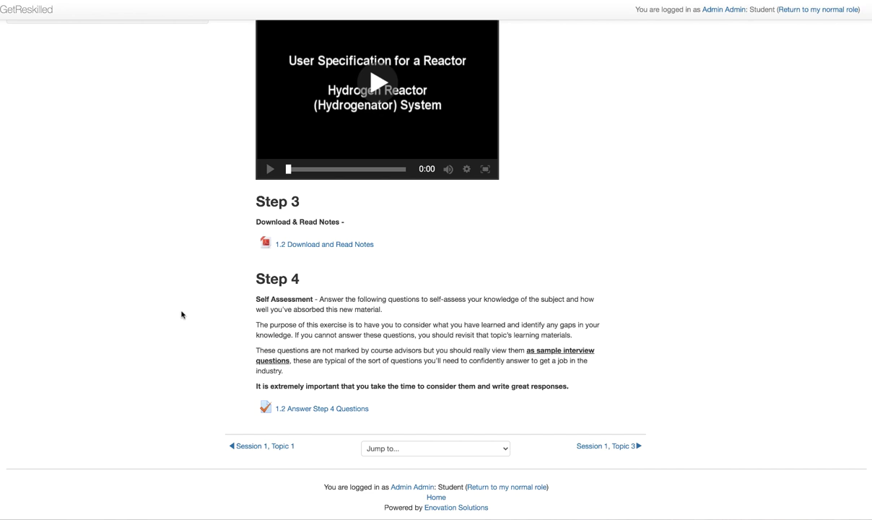
pyautogui.click(283, 409)
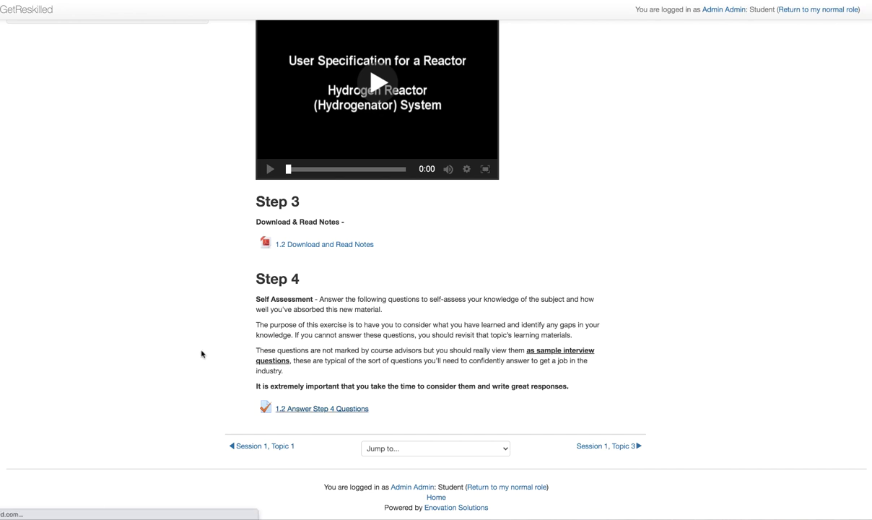
# Step: Start a new Step 4 quiz attempt and answer all three questions with 'Test'
pyautogui.click(557, 288)
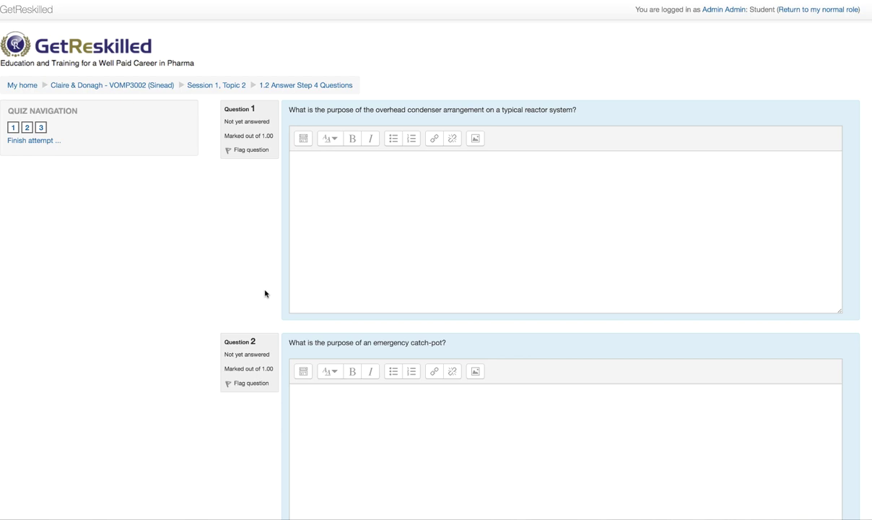
pyautogui.scroll(-5, 265, 293)
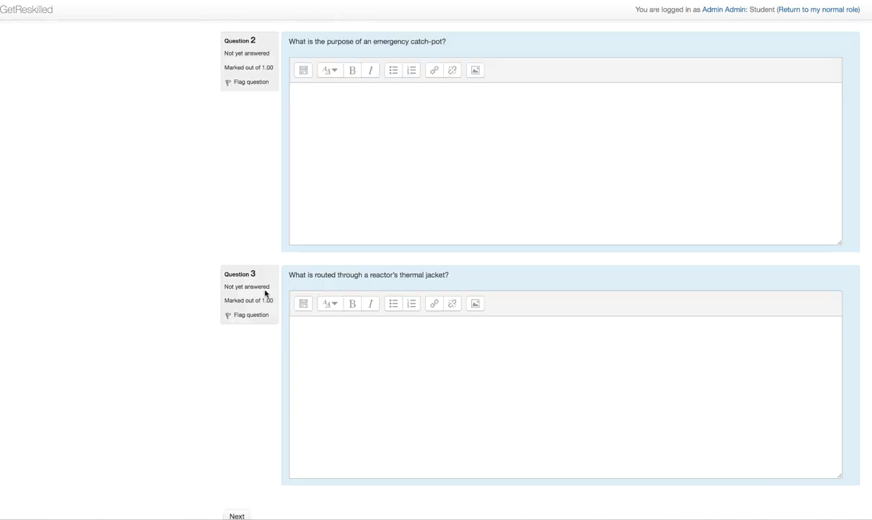
pyautogui.scroll(3, 265, 294)
pyautogui.scroll(3, 265, 294)
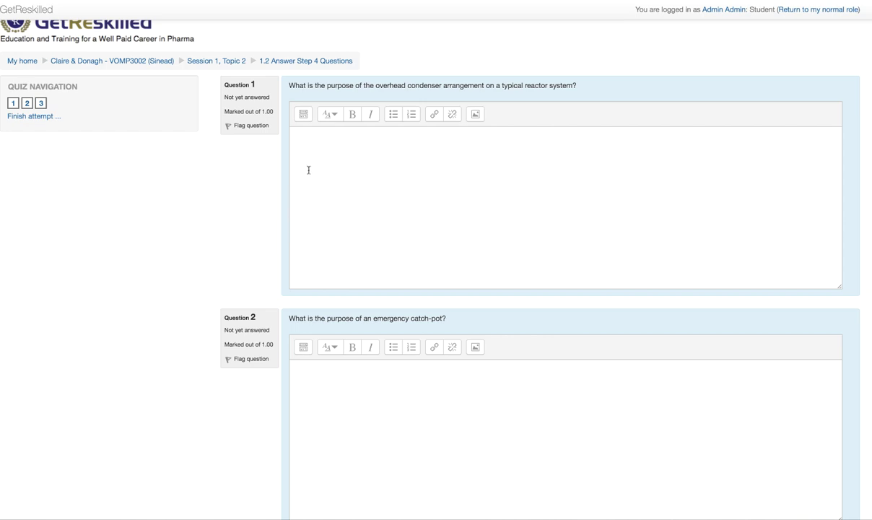
pyautogui.click(315, 148)
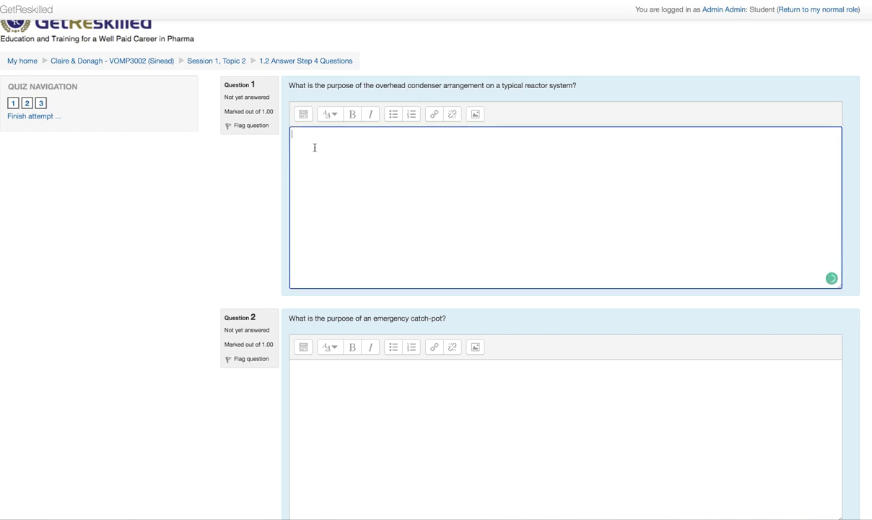
pyautogui.write('Test')
pyautogui.press('Tab')
pyautogui.write('Test')
pyautogui.press('Tab')
pyautogui.write('Test')
# Step: Submit all Step 4 answers and return to the Session 1, Topic 2 page
pyautogui.click(231, 468)
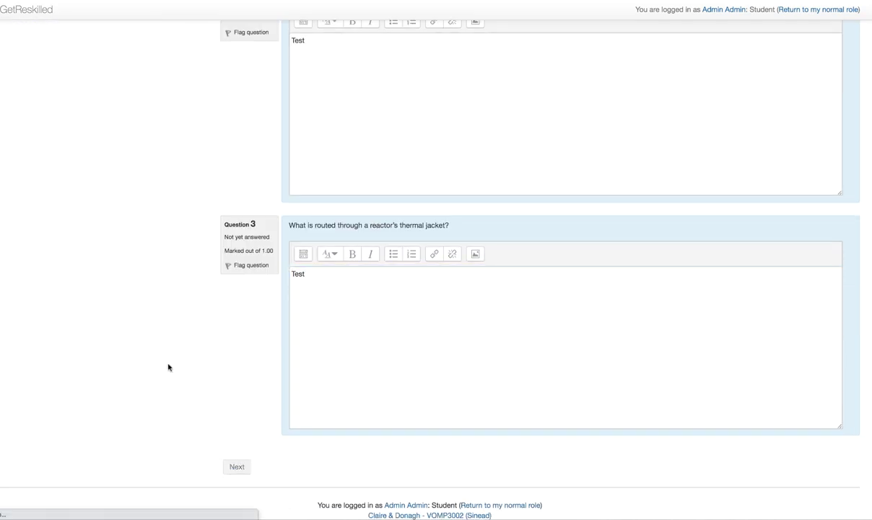
pyautogui.click(529, 287)
pyautogui.click(413, 282)
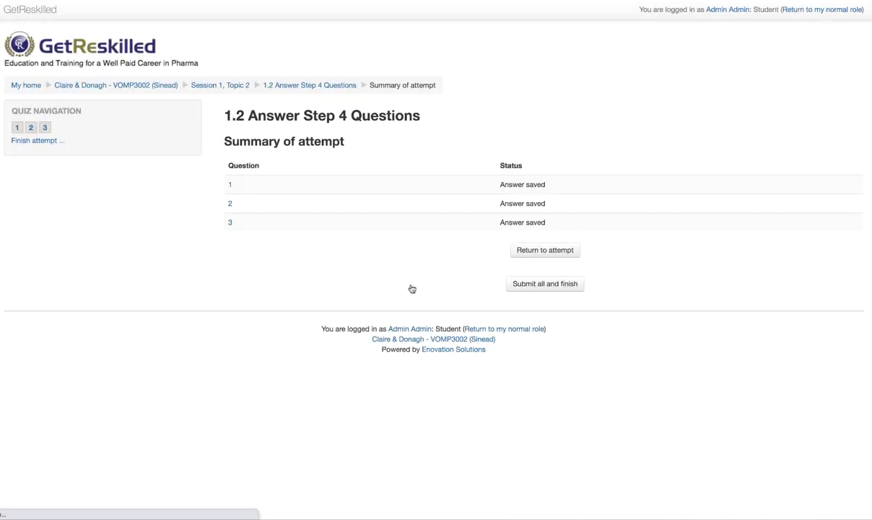
pyautogui.click(216, 85)
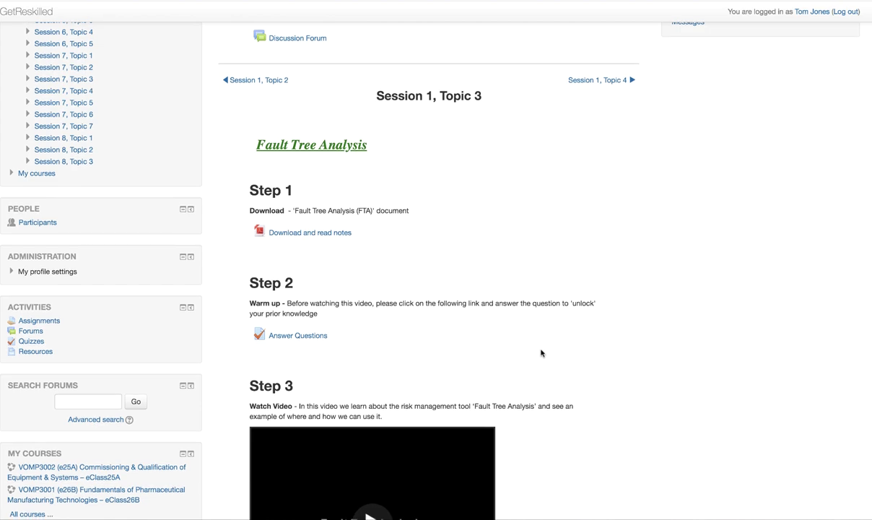
pyautogui.scroll(-1, 541, 353)
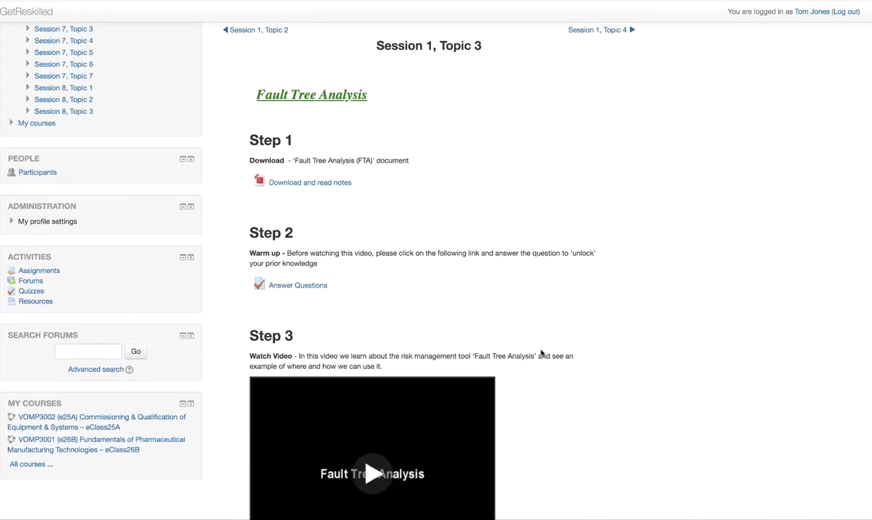
pyautogui.scroll(-6, 542, 352)
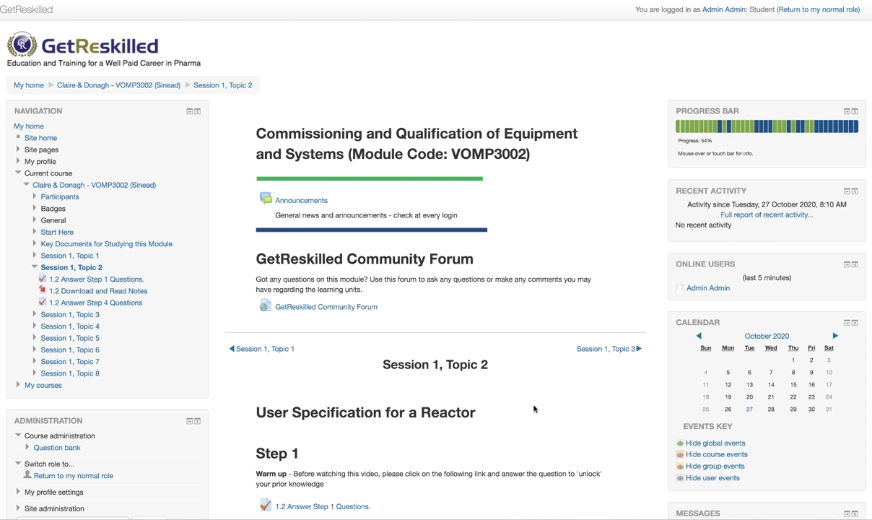
# Step: Scroll to the bottom of Session 1, Topic 2 and open the Jump to... section list
pyautogui.scroll(-1, 533, 409)
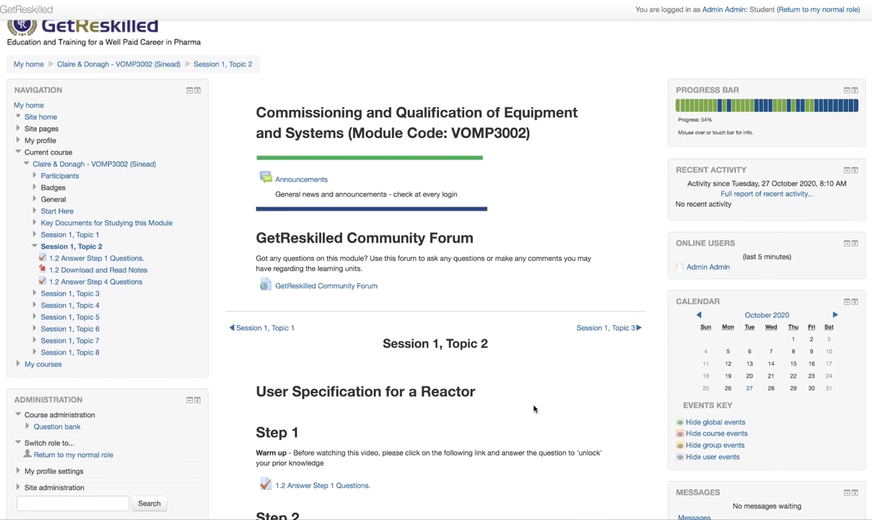
pyautogui.scroll(-1, 559, 359)
pyautogui.scroll(-2, 560, 359)
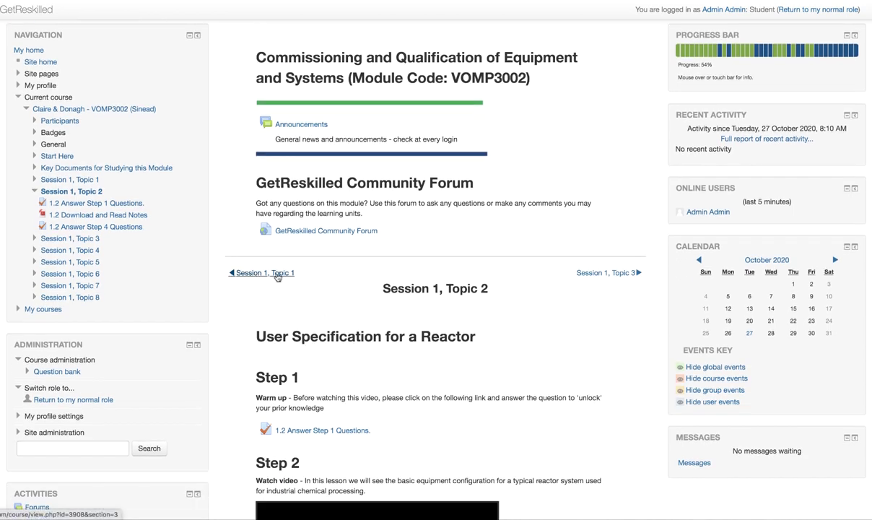
pyautogui.scroll(-10, 563, 307)
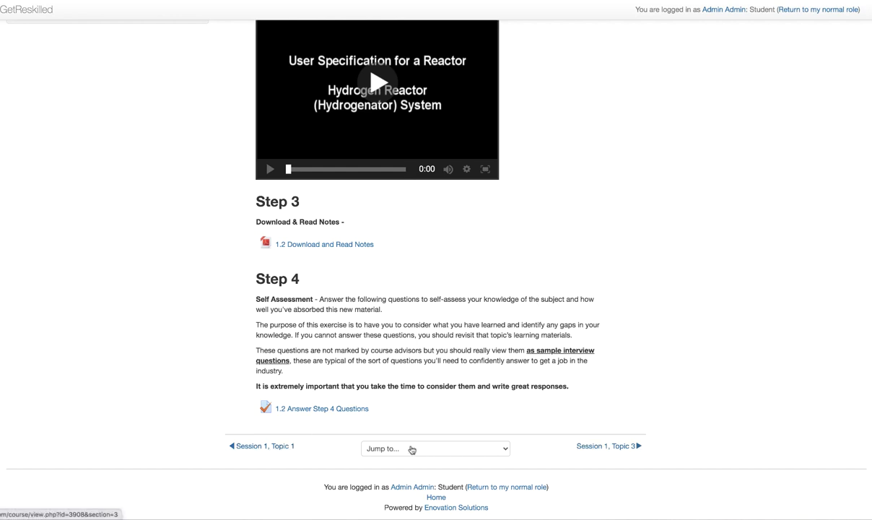
pyautogui.click(502, 452)
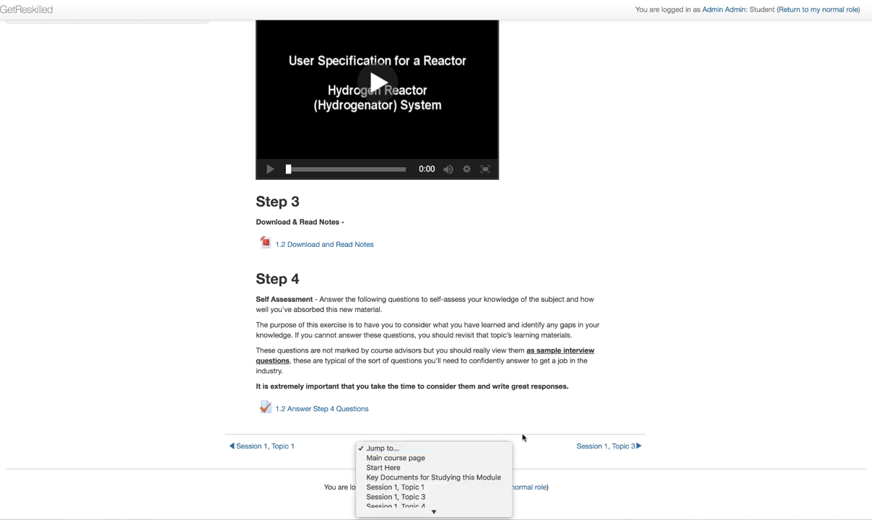